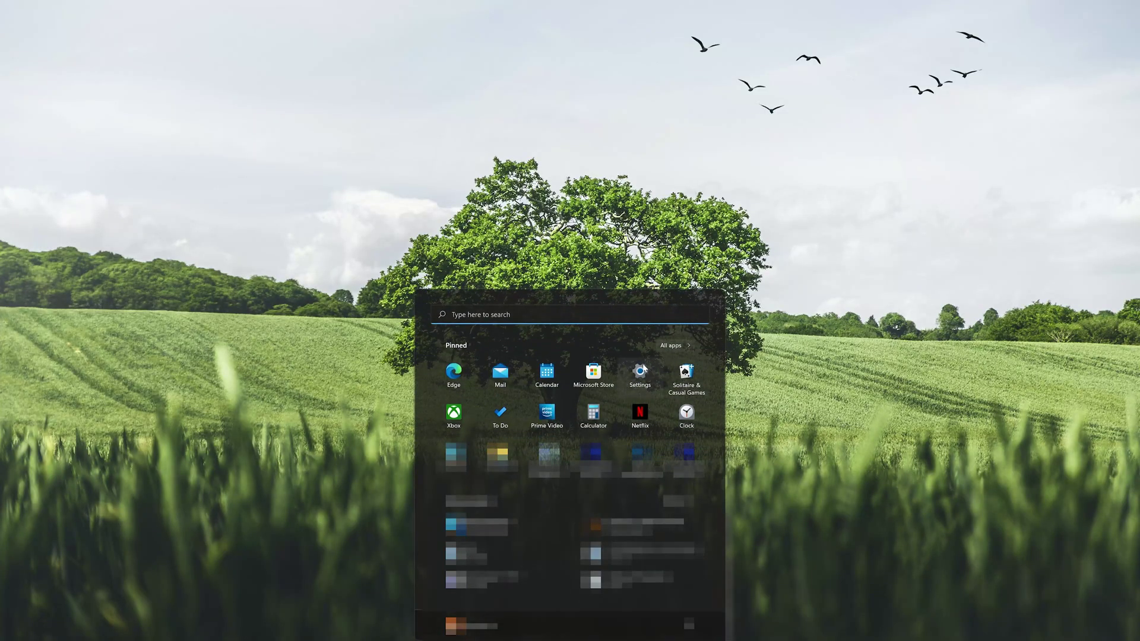
Step: Open Settings > Apps > Apps & features and scroll down to Windows Subsystem for Android
left_click(629, 375)
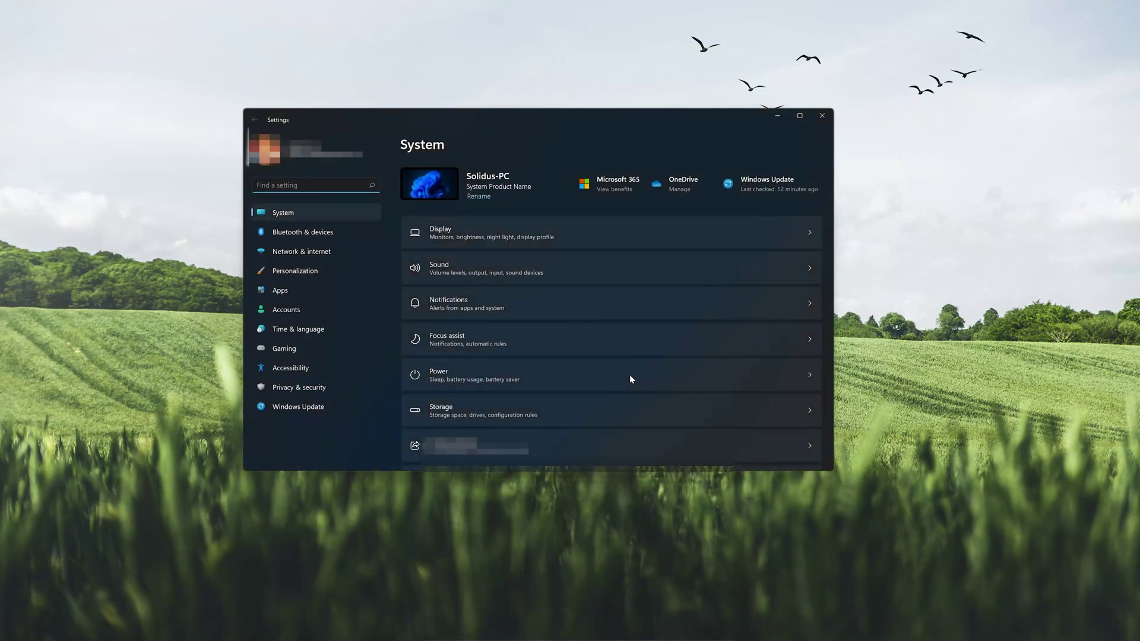
left_click(325, 295)
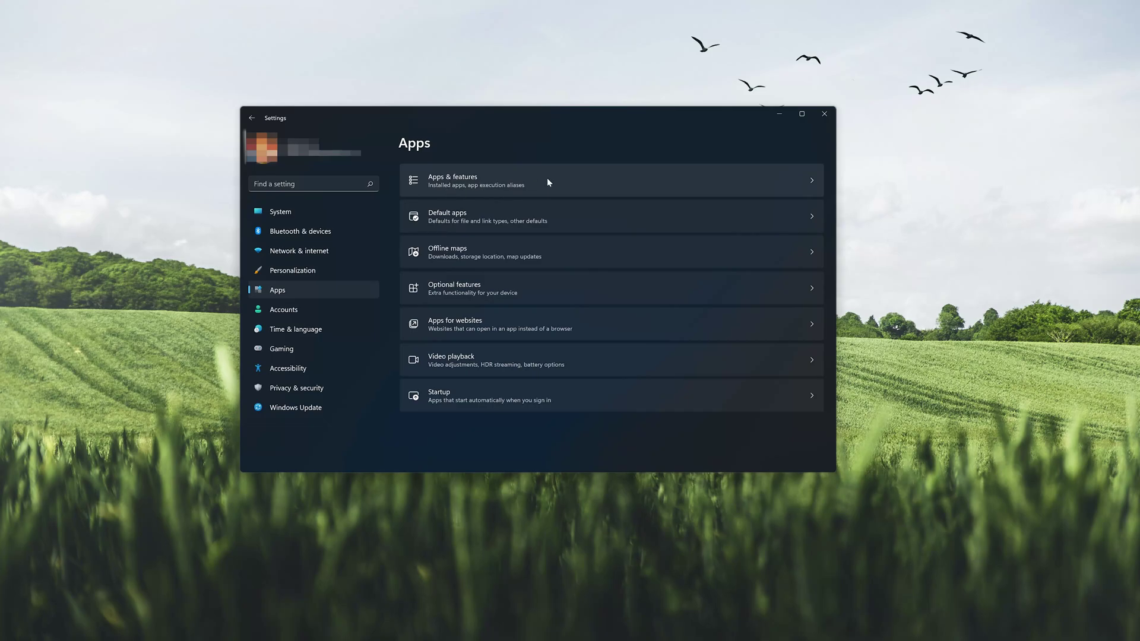
left_click(490, 186)
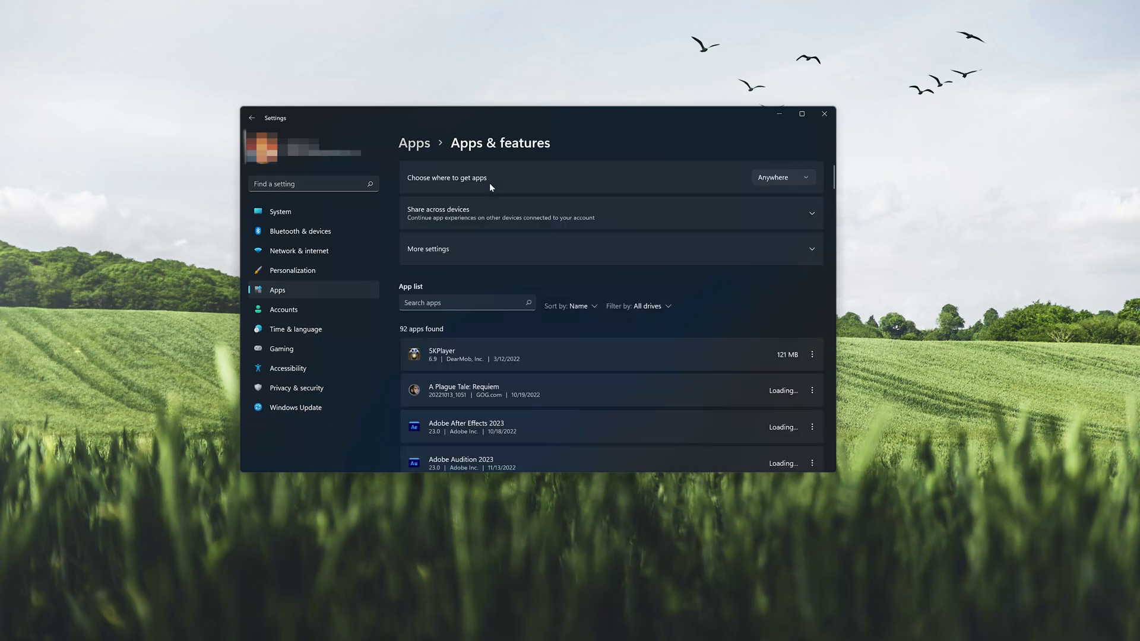
scroll(671, 344, "down", 10)
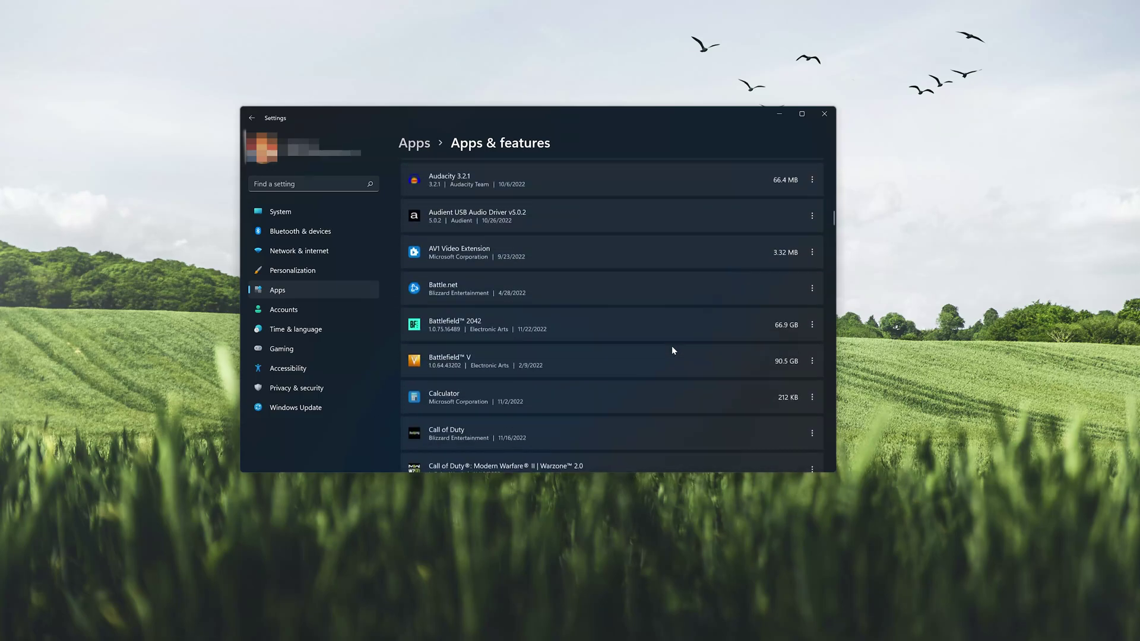
scroll(672, 349, "down", 15)
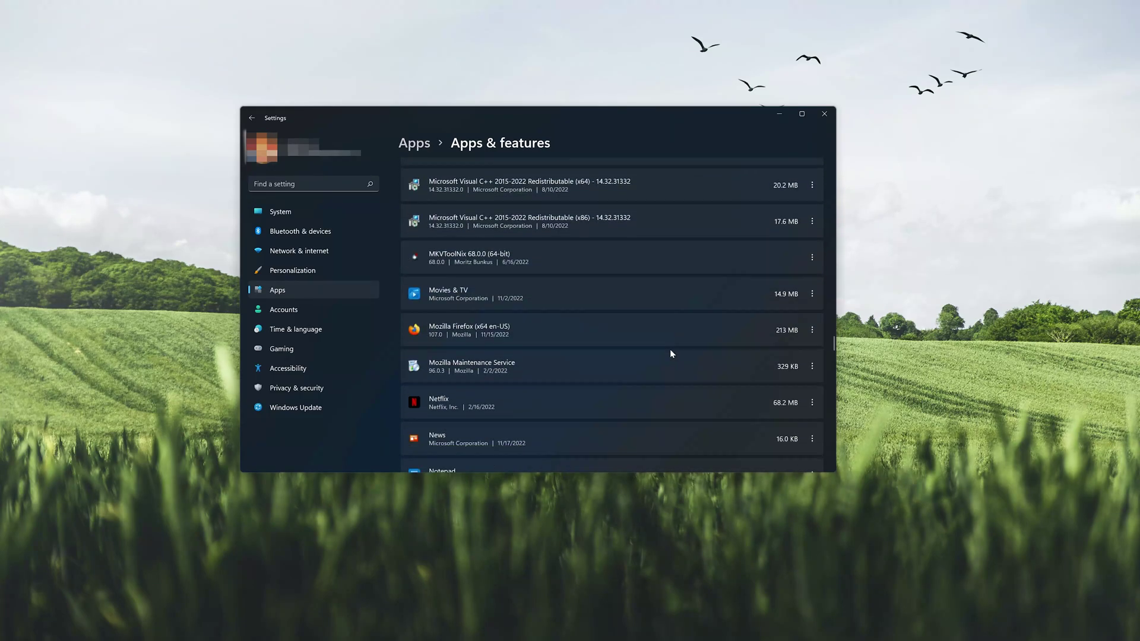
scroll(670, 354, "down", 15)
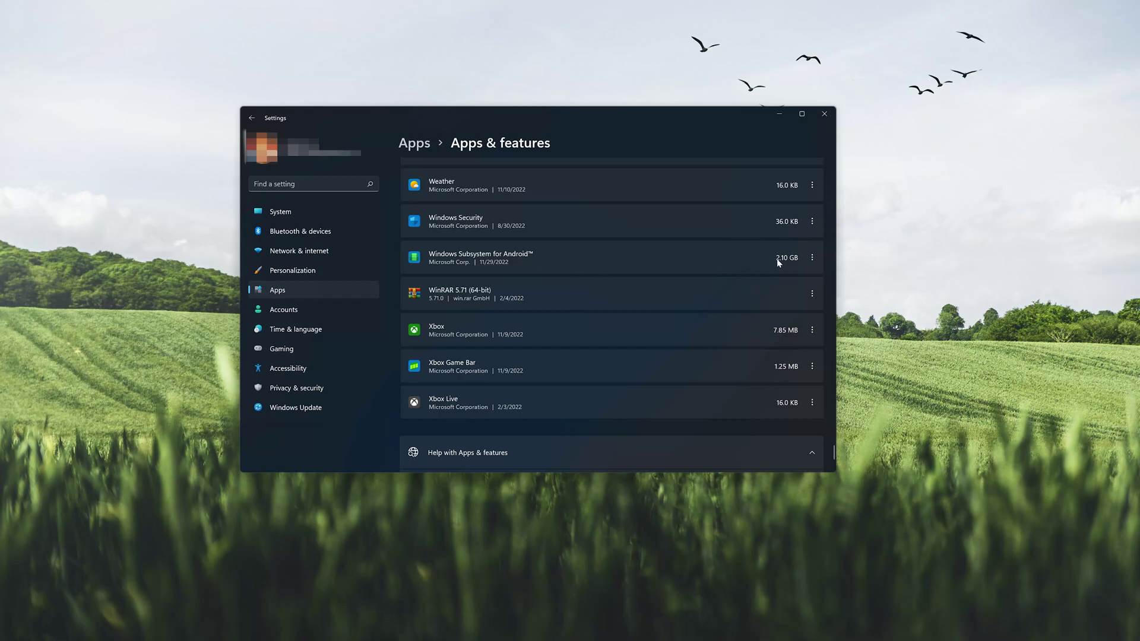
Step: Open Advanced options for Windows Subsystem for Android and scroll down to its Reset section
left_click(813, 257)
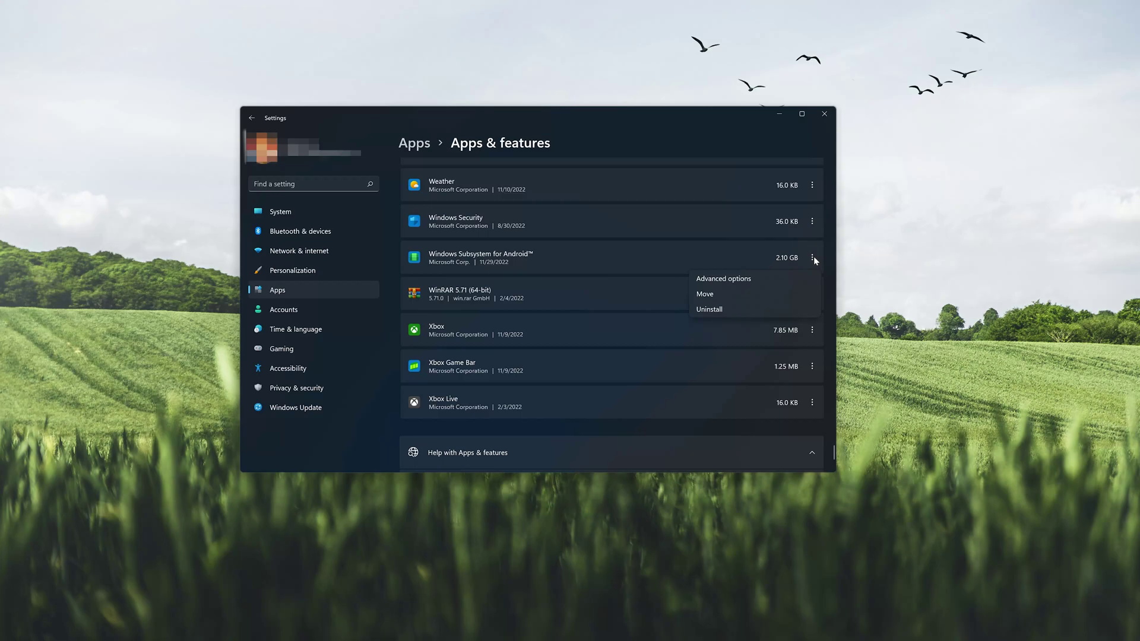
left_click(755, 279)
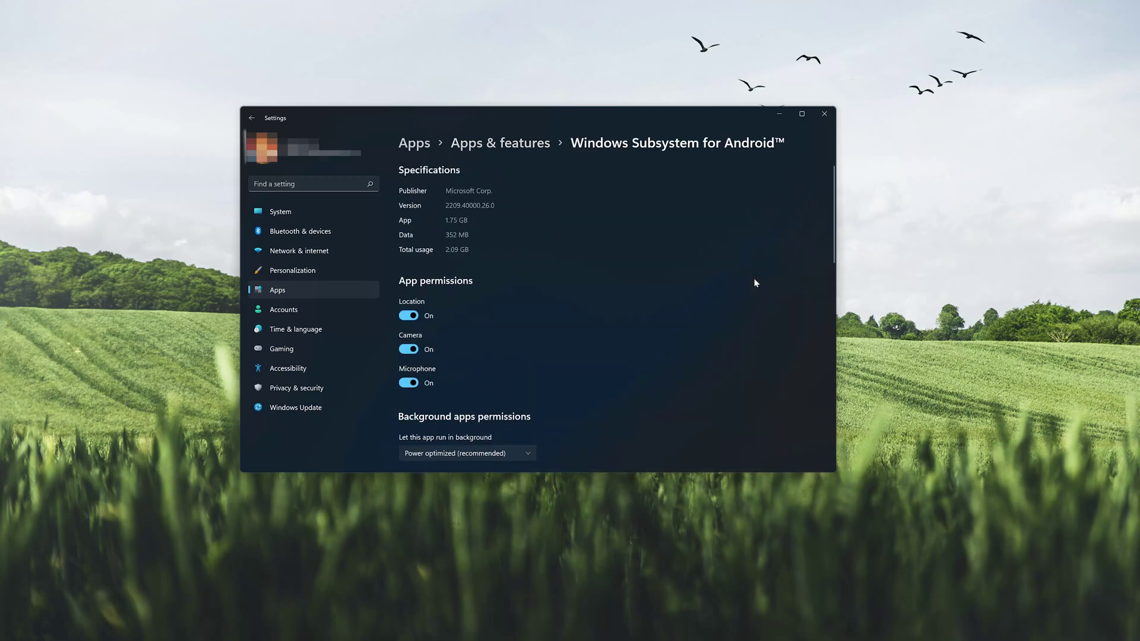
scroll(605, 321, "down", 4)
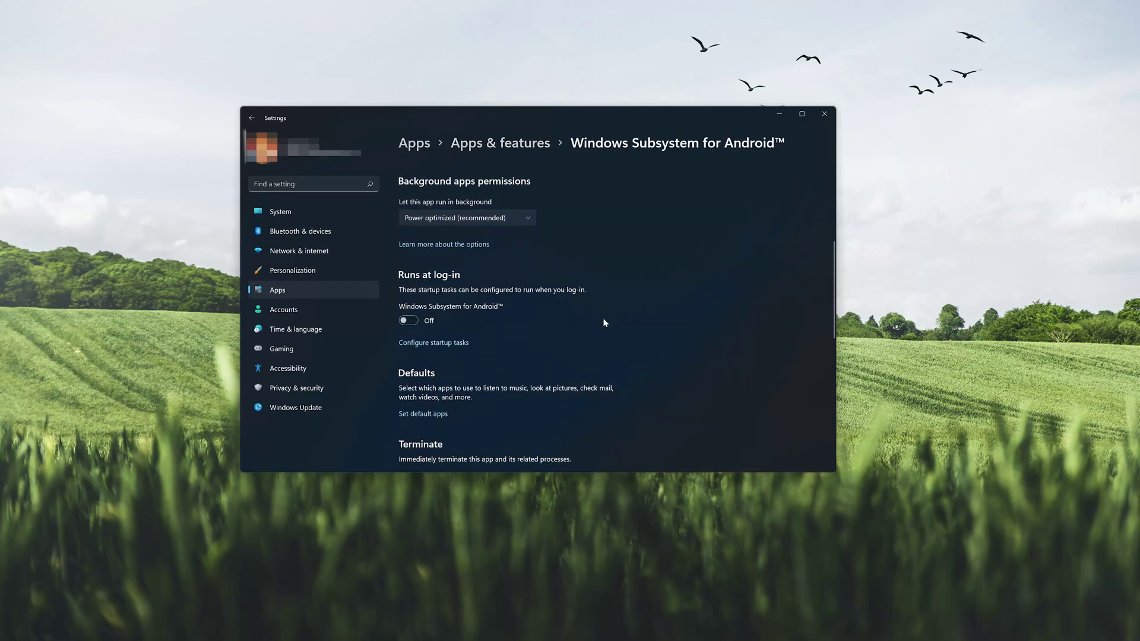
scroll(604, 319, "down", 5)
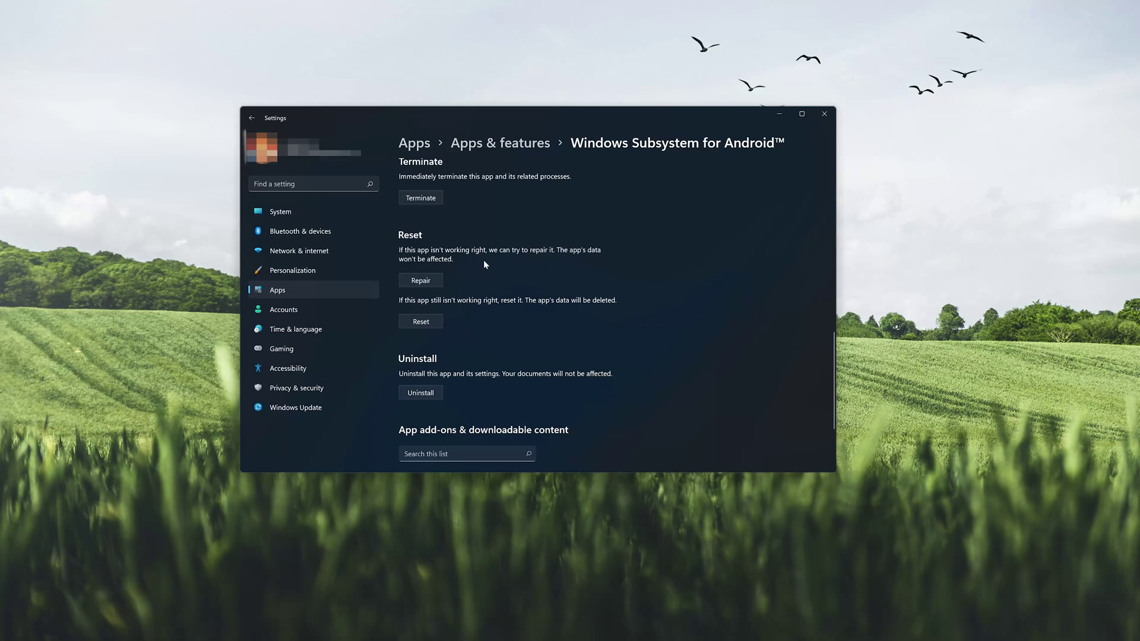
Step: Repair Windows Subsystem for Android, then reset it, confirming deletion of its app data
left_click(421, 281)
left_click(419, 324)
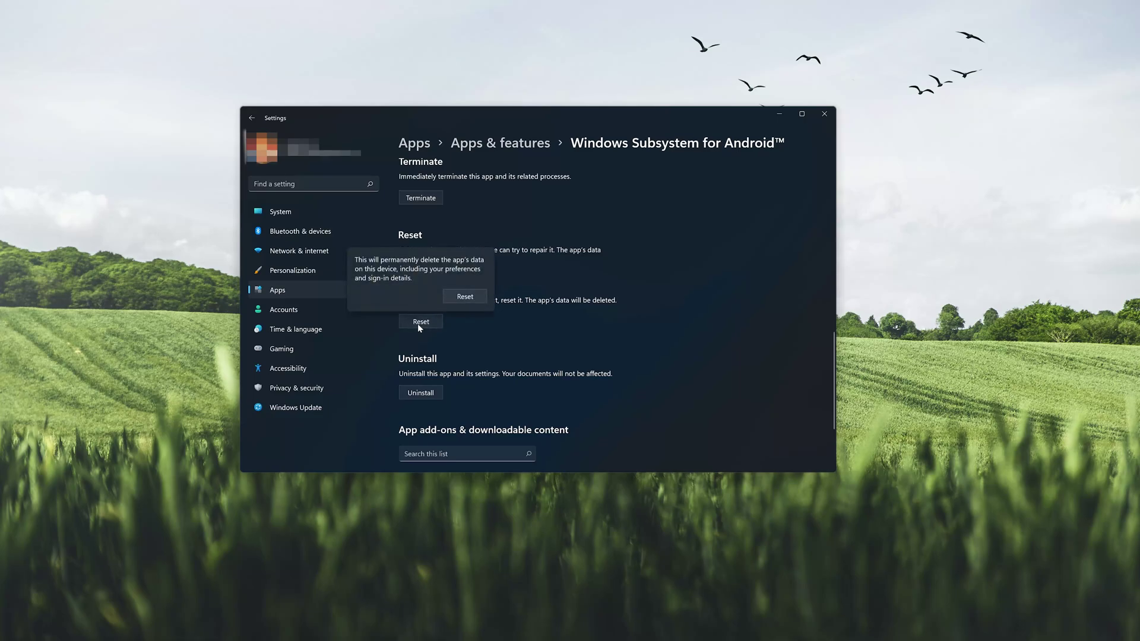
left_click(462, 298)
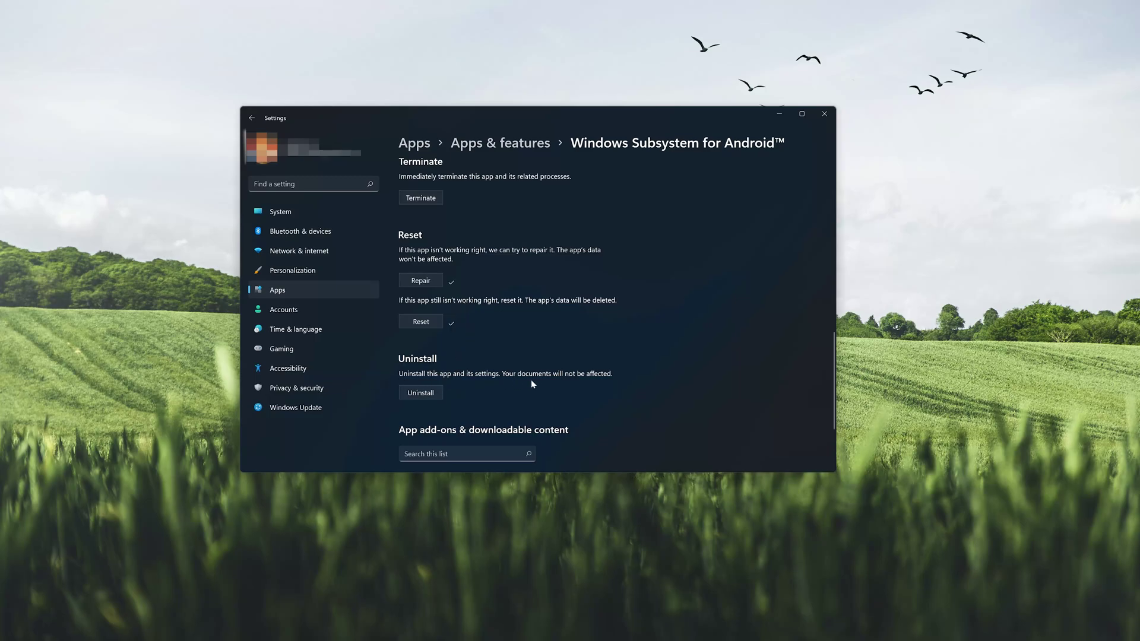
Step: Uninstall Windows Subsystem for Android, confirming the uninstall
left_click(419, 395)
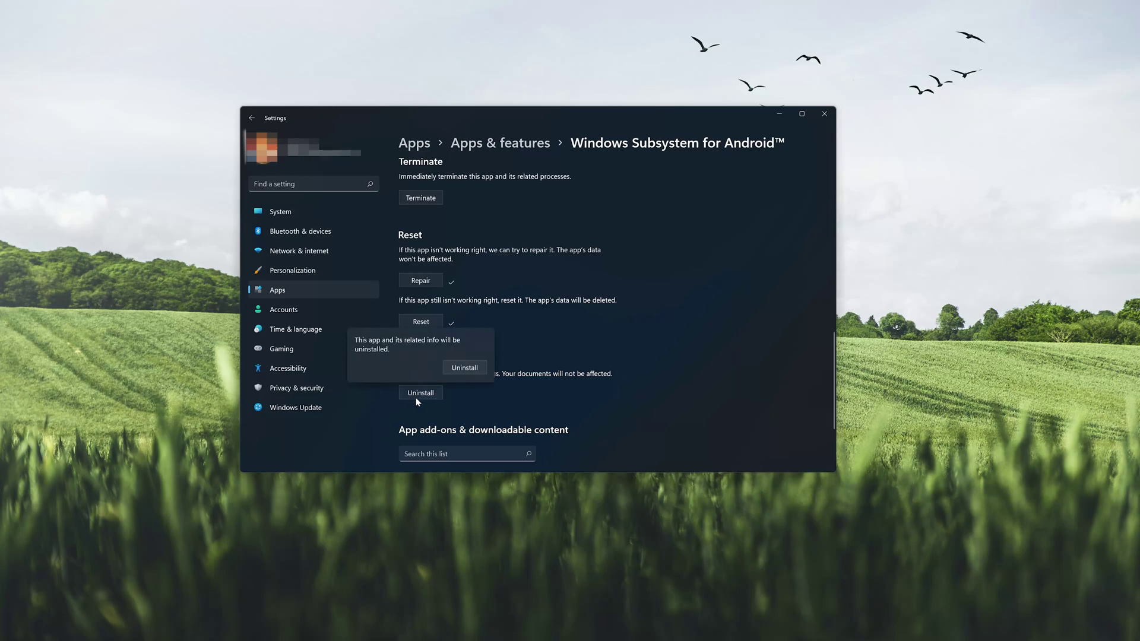
left_click(466, 368)
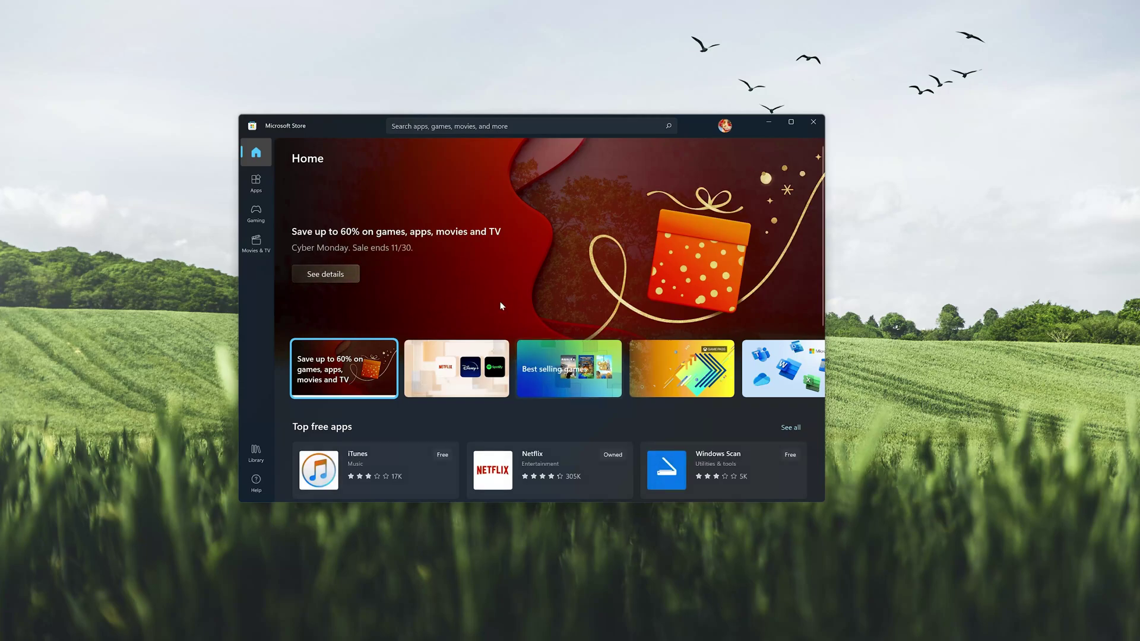
Step: Search Microsoft Store for 'amazon appstore' and open the Amazon Appstore product page
left_click(529, 126)
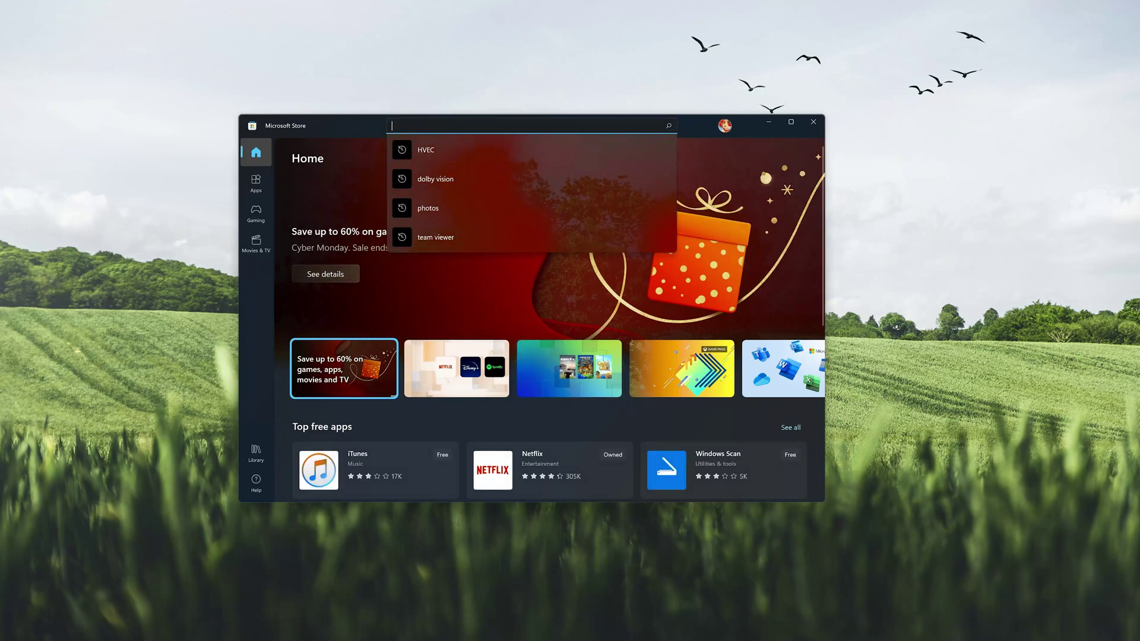
type("amazon app")
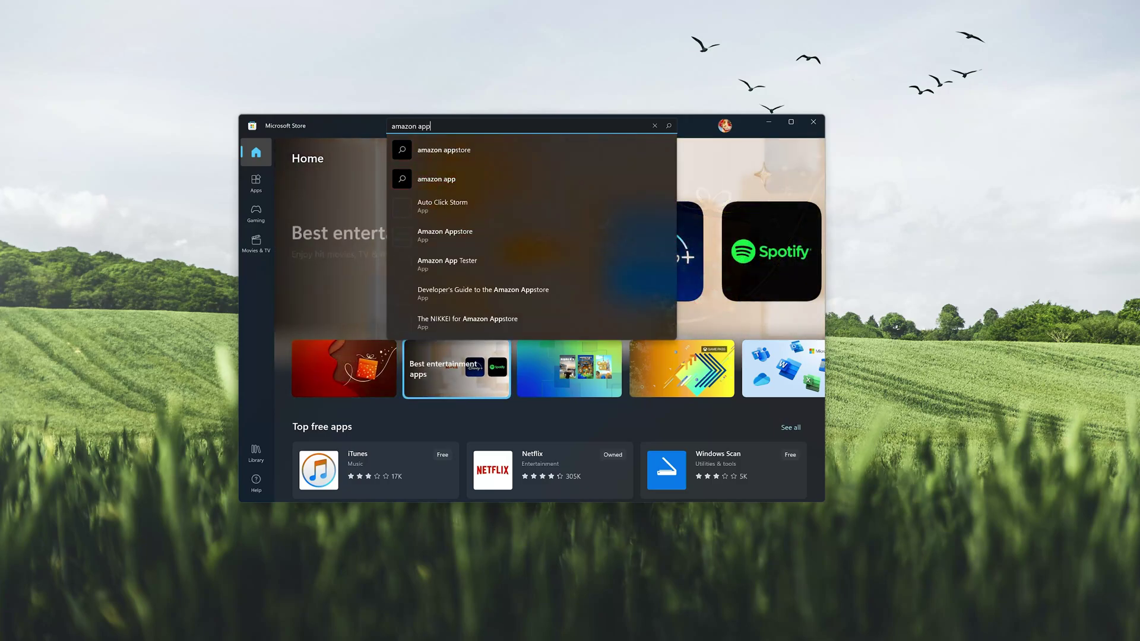
type("store")
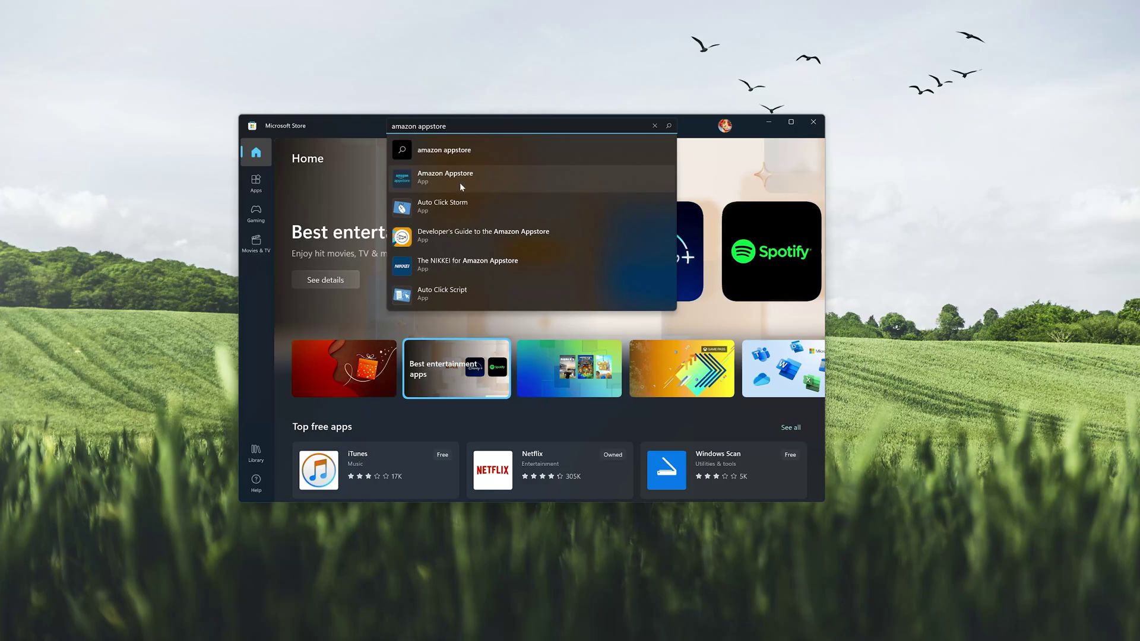
left_click(514, 180)
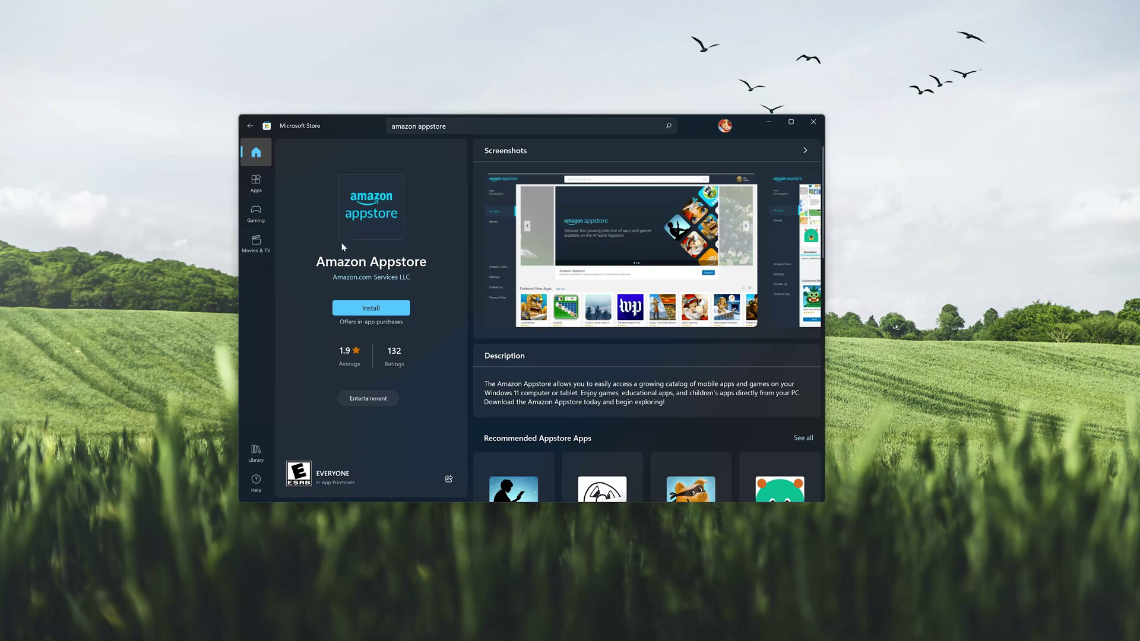
Step: Install Amazon Appstore, allowing virtualization setup and downloading Windows Subsystem for Android through to step 3
left_click(374, 307)
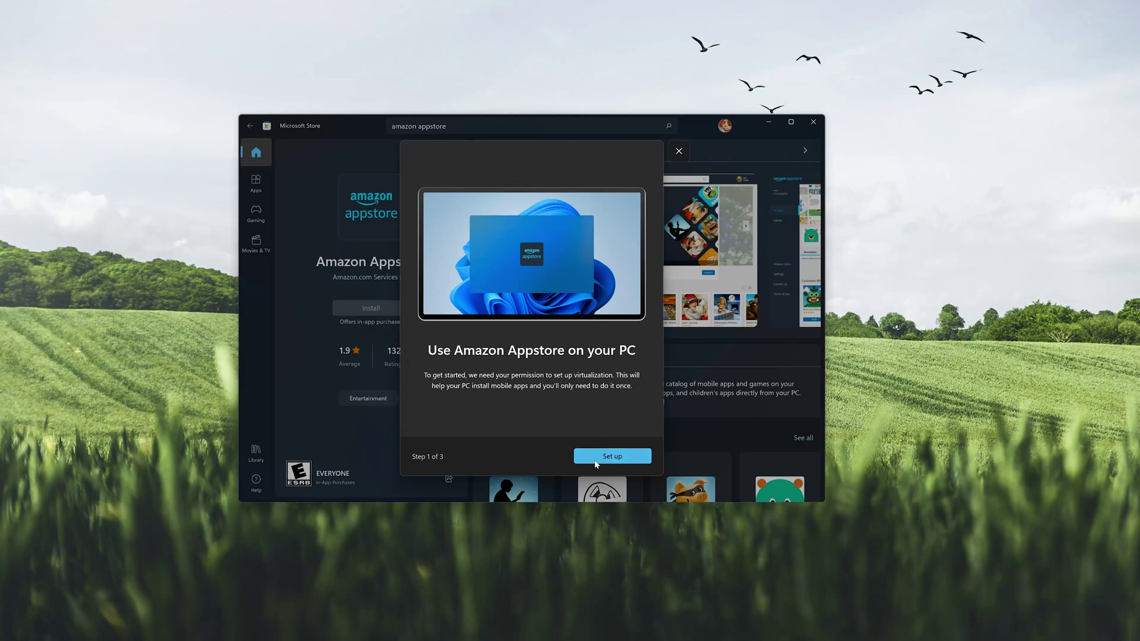
left_click(615, 462)
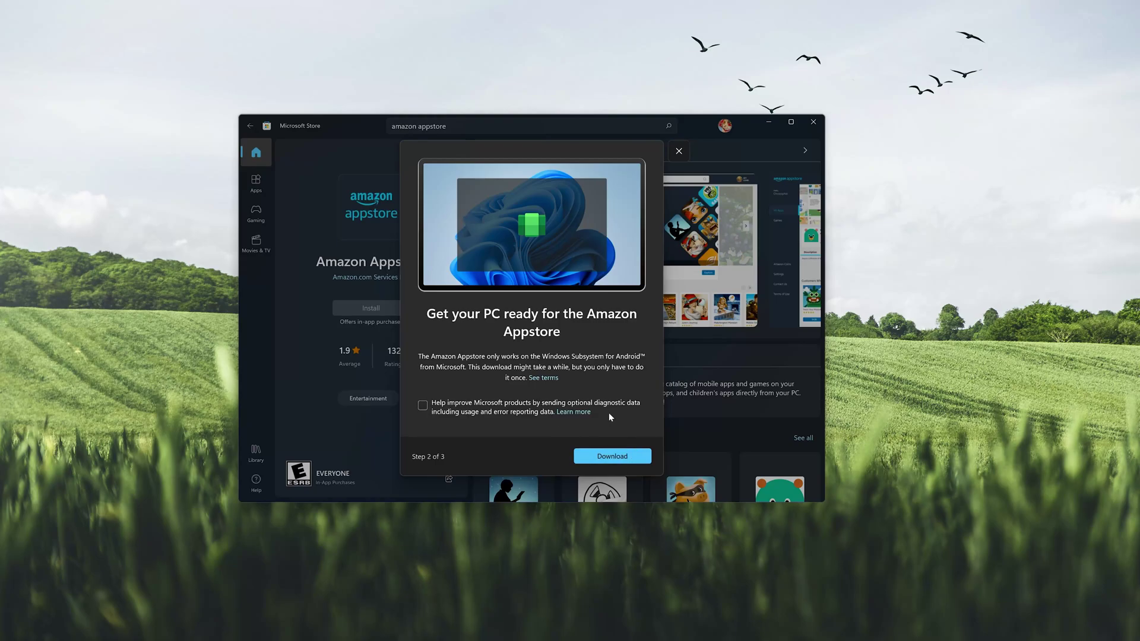
left_click(612, 461)
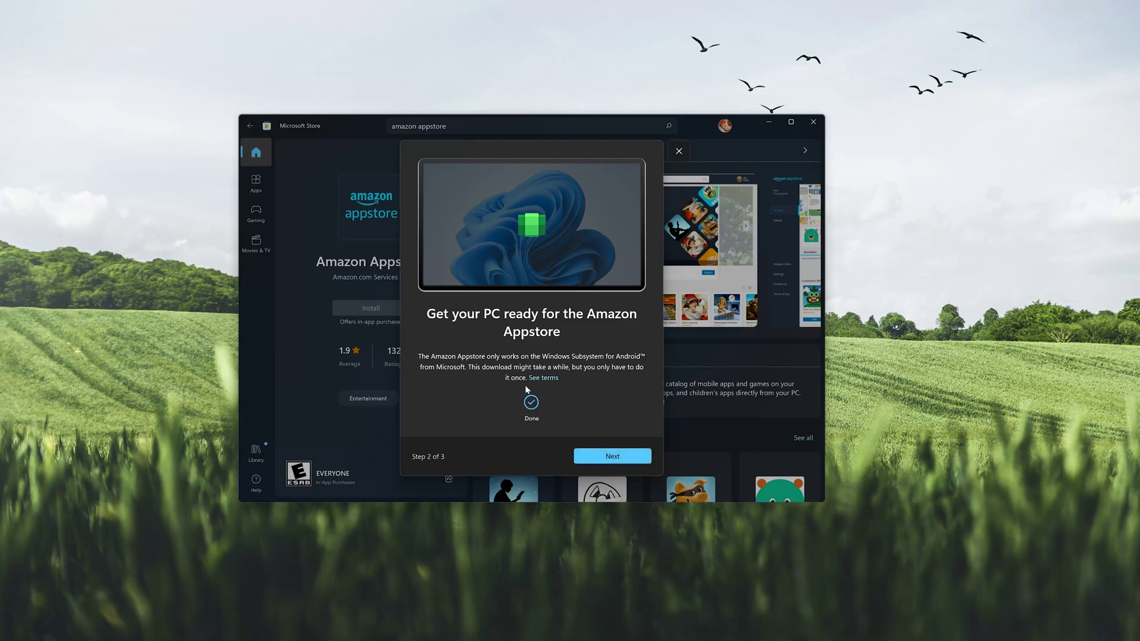
left_click(608, 456)
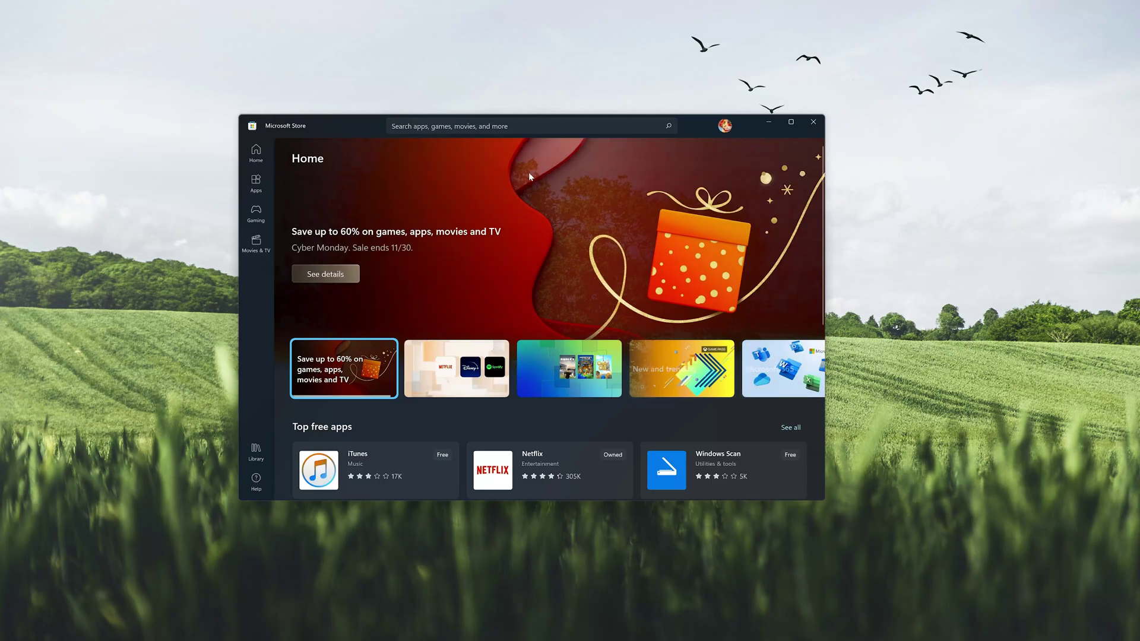
Step: Search 'amazon appstore' again and reopen its product page, now offering Open
key("ctrl+f")
type("amazon app")
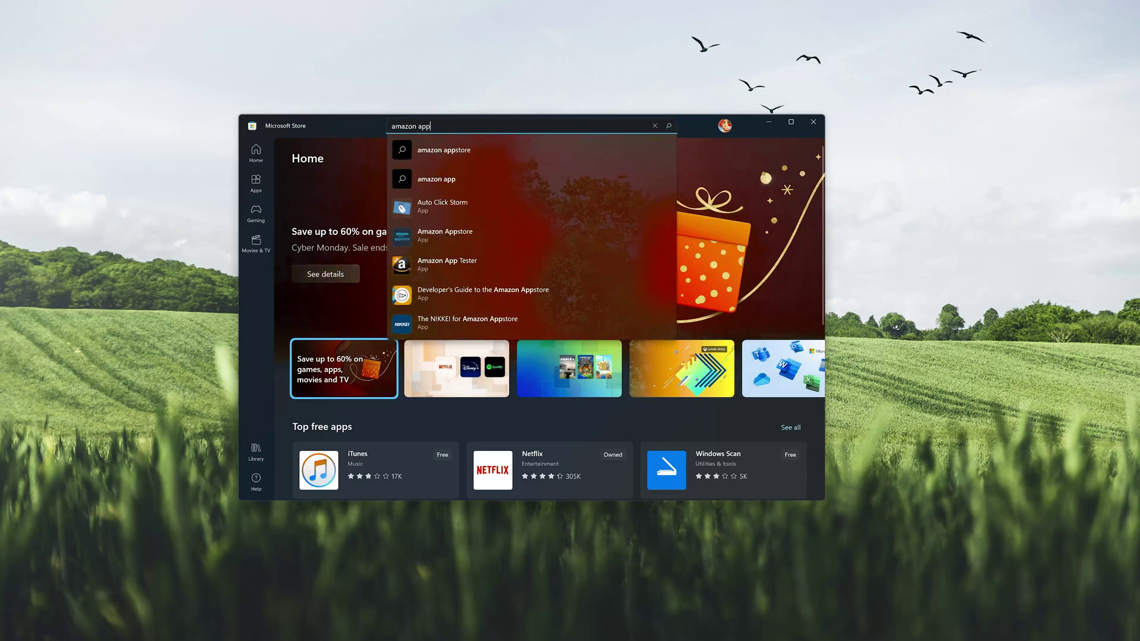
type("sto")
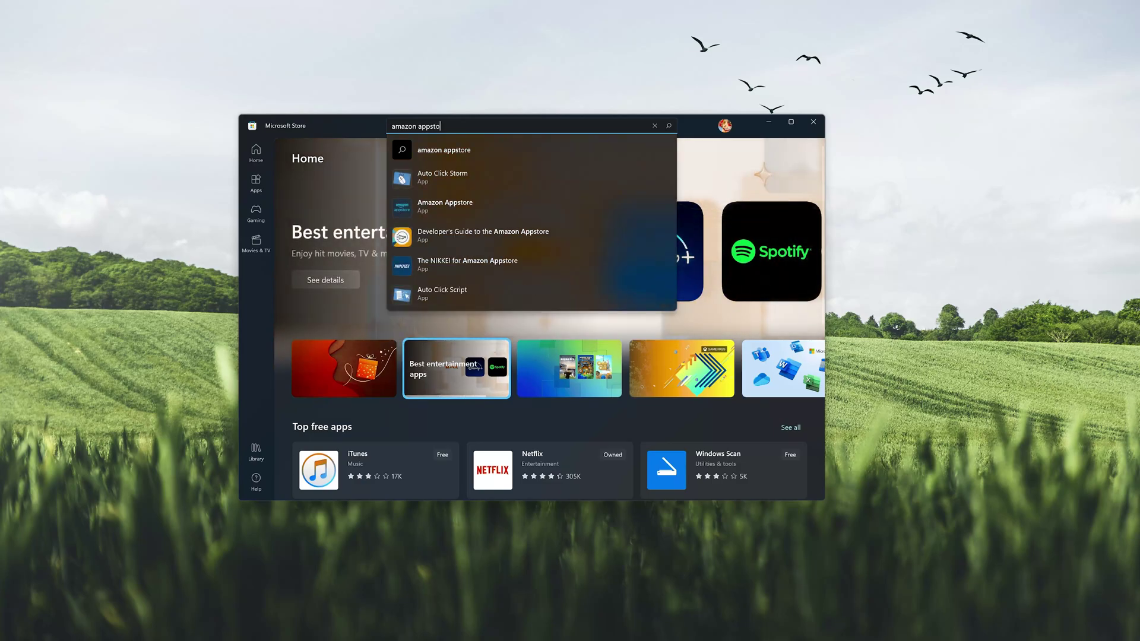
type("re")
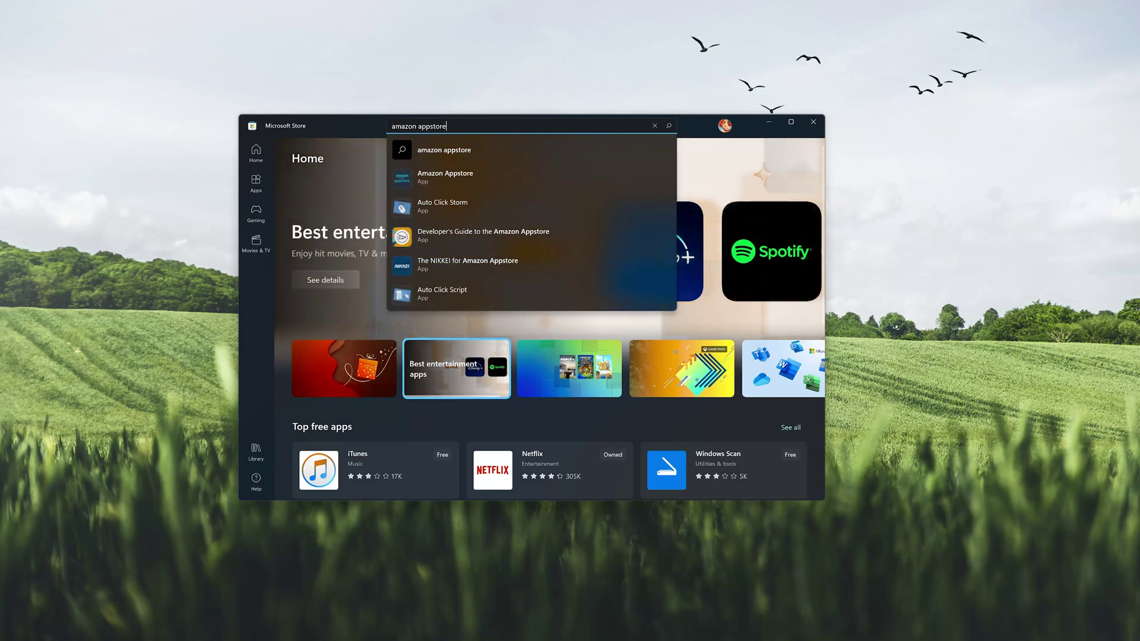
left_click(494, 179)
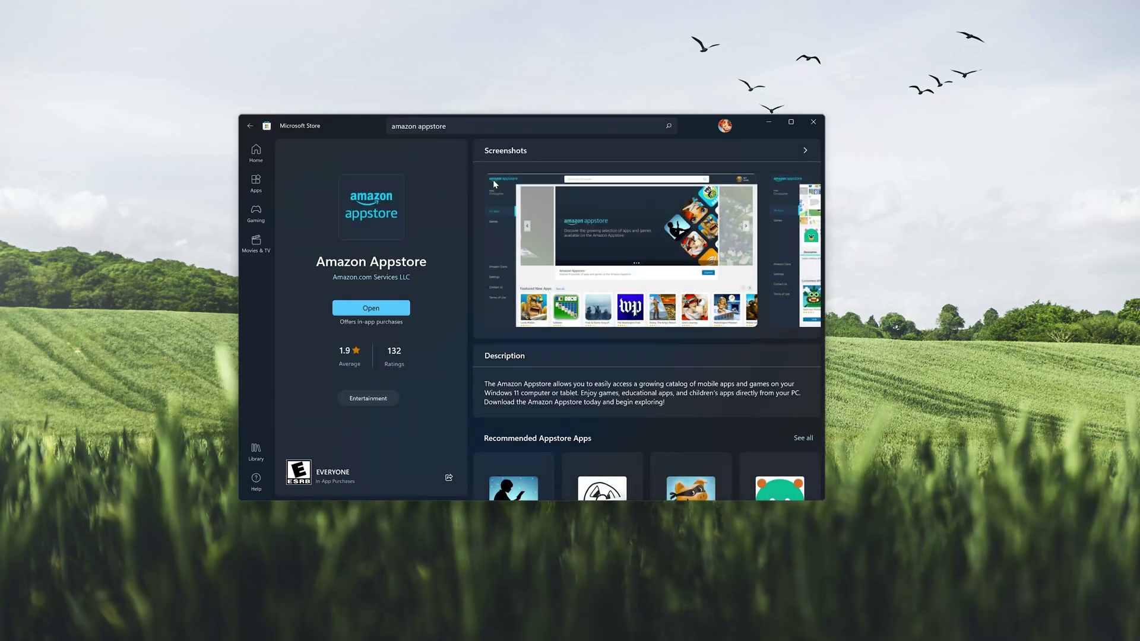
Step: Launch the installed Amazon Appstore from Microsoft Store to reach its Amazon sign-in page
left_click(384, 315)
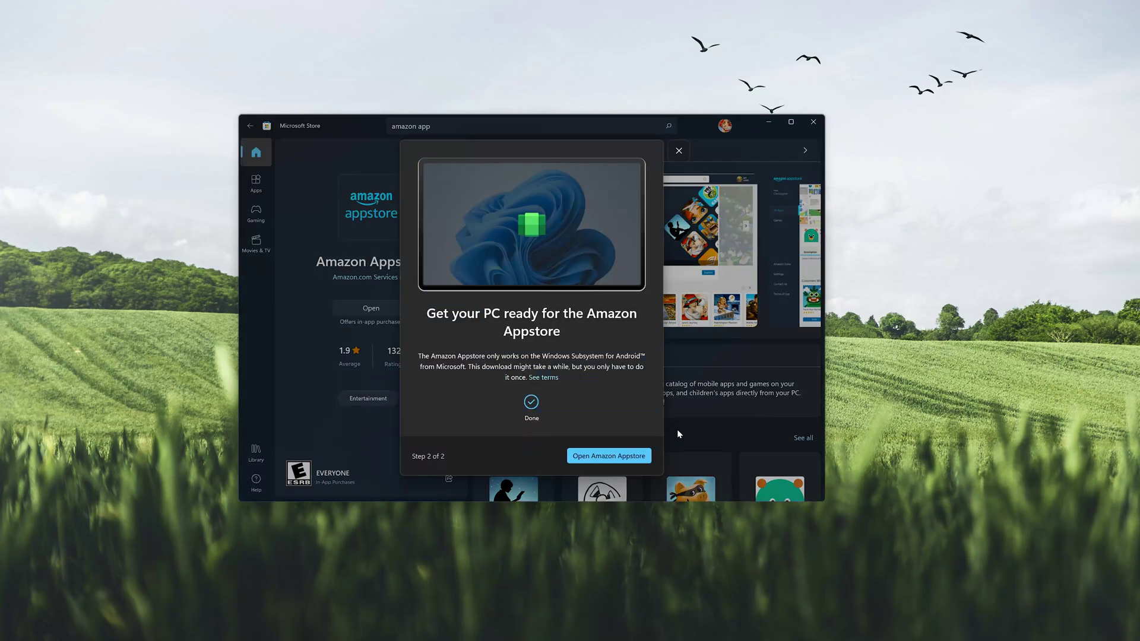
left_click(608, 456)
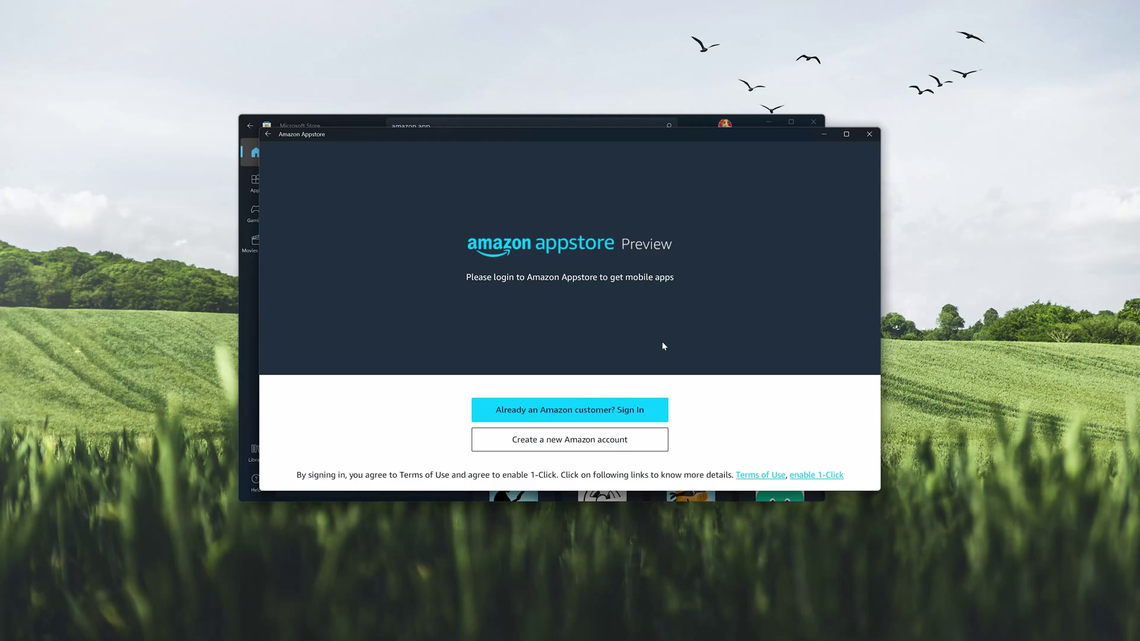
Step: Close the Amazon Appstore window, returning to Microsoft Store's Amazon Appstore page
left_click(869, 135)
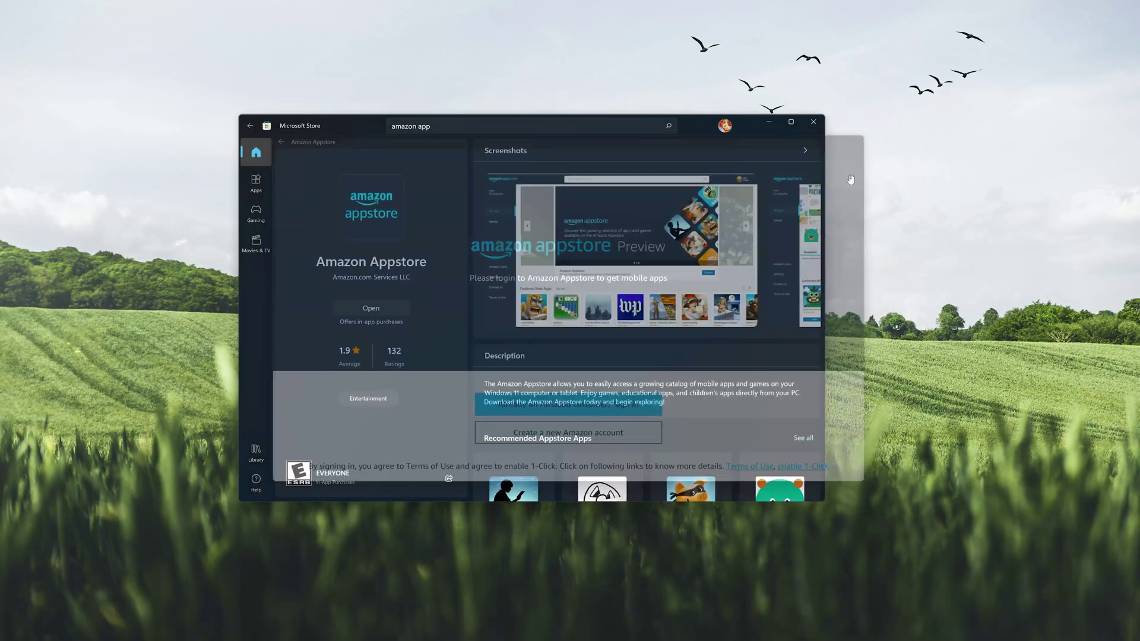